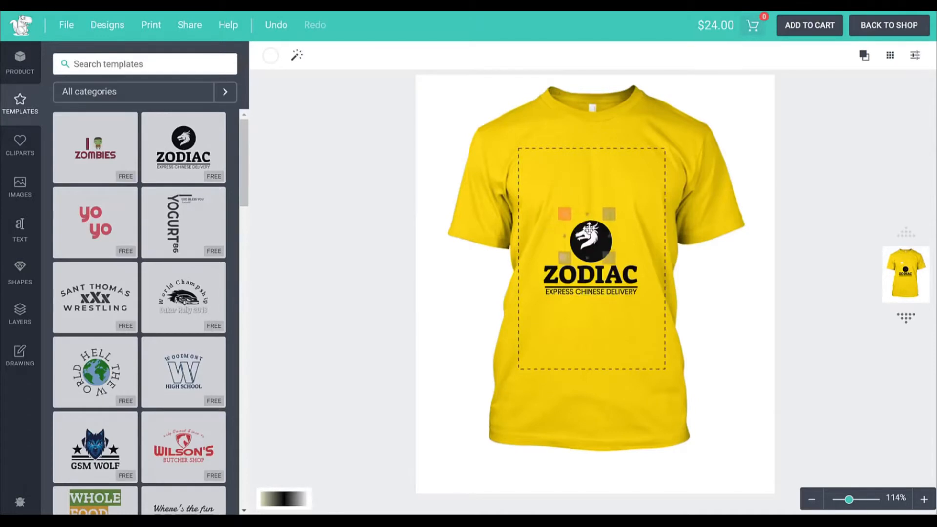
Move the dragon emblem and ZODIAC title up together and enlarge them, and place the tagline directly beneath the title.
{"action": "left_click_drag", "start_coordinate": [513, 194], "coordinate": [640, 277]}
{"action": "left_click_drag", "start_coordinate": [597, 242], "coordinate": [578, 203]}
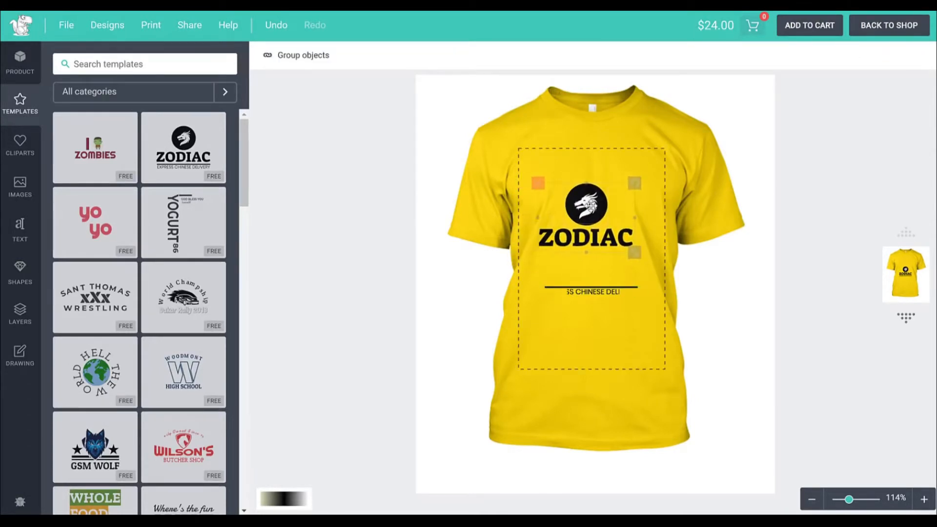
{"action": "left_click_drag", "start_coordinate": [620, 251], "coordinate": [640, 260]}
{"action": "left_click_drag", "start_coordinate": [592, 216], "coordinate": [608, 229]}
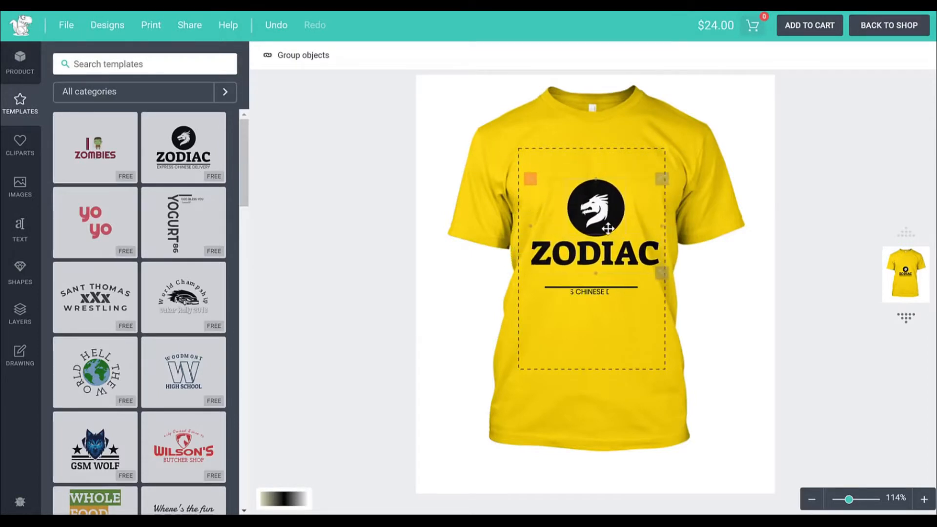
{"action": "left_click", "coordinate": [601, 287]}
{"action": "left_click_drag", "start_coordinate": [609, 301], "coordinate": [609, 278]}
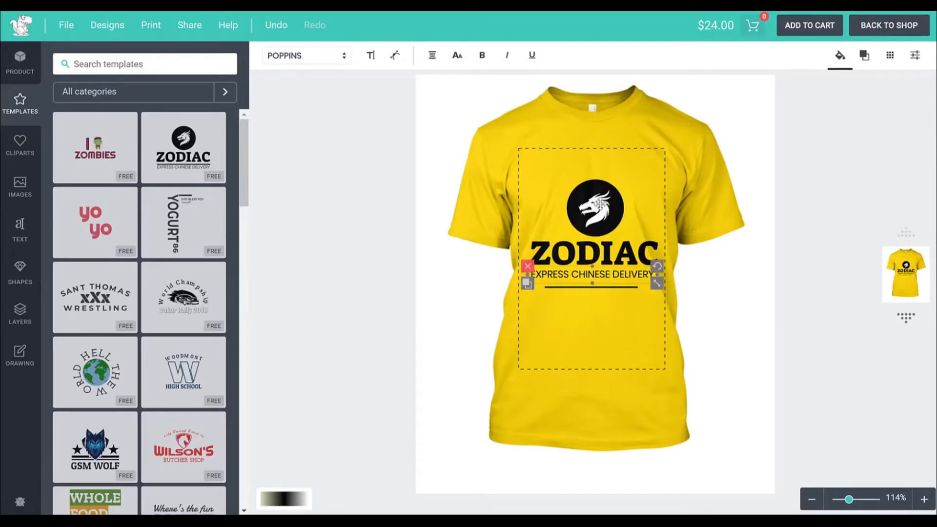
Change the dragon head's fill colour to the crimson-pink swatch.
{"action": "left_click", "coordinate": [613, 211]}
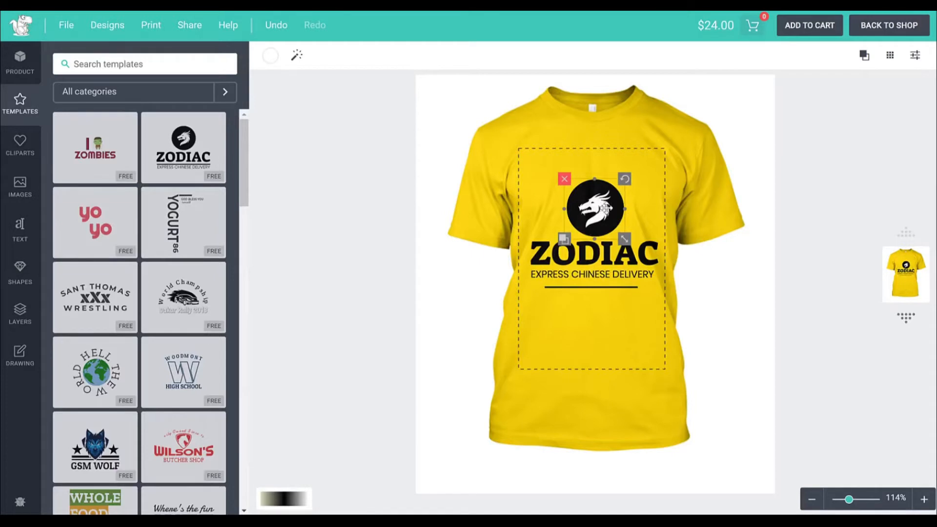
{"action": "left_click", "coordinate": [270, 56]}
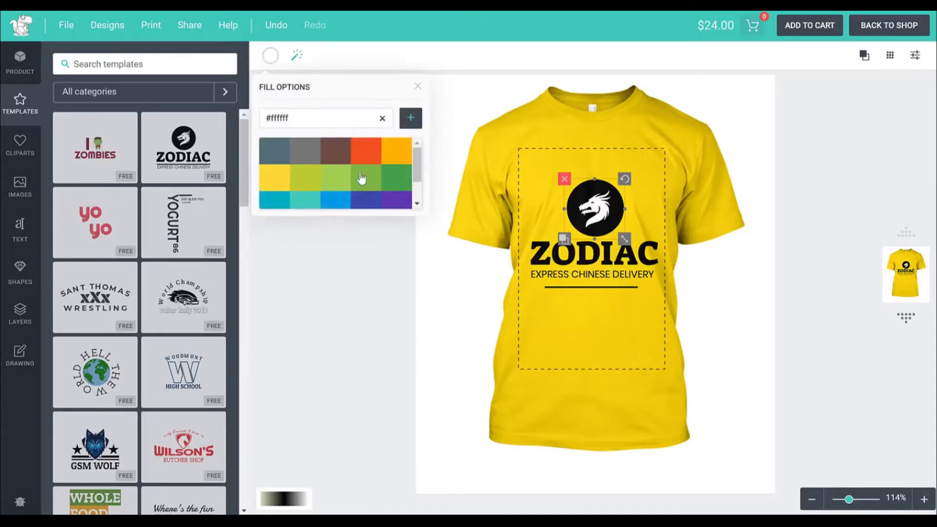
{"action": "scroll", "coordinate": [353, 190], "scroll_direction": "up", "scroll_amount": 2}
{"action": "scroll", "coordinate": [303, 204], "scroll_direction": "down", "scroll_amount": 2}
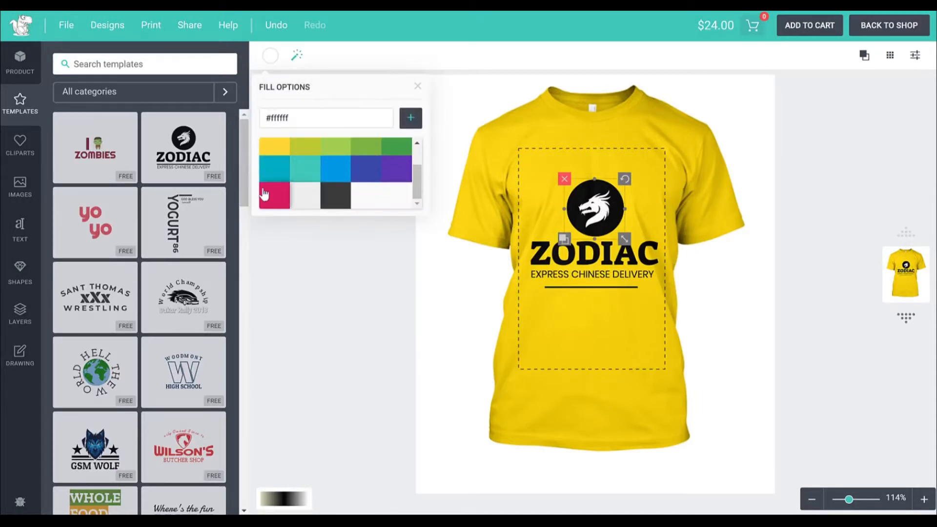
{"action": "left_click", "coordinate": [268, 197]}
{"action": "left_click", "coordinate": [366, 301]}
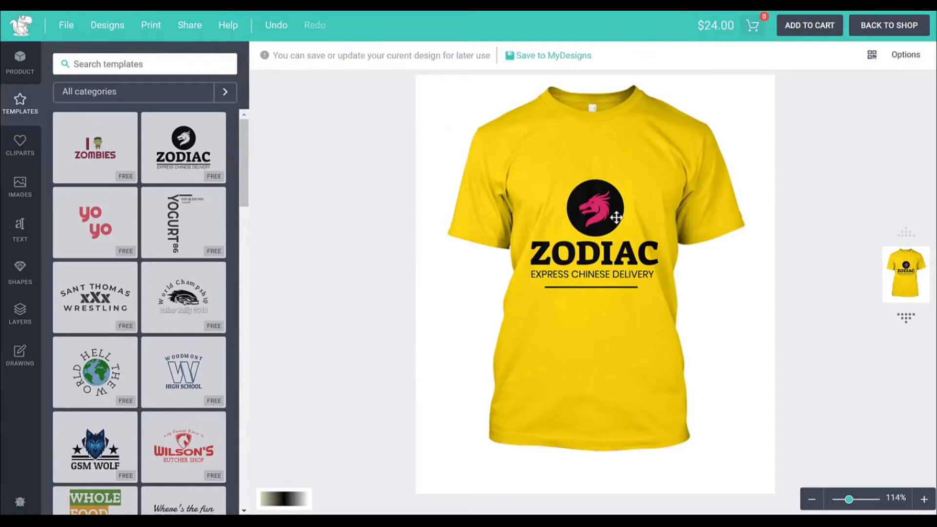
Set the ZODIAC title's fill colour to turquoise #3fc7ba.
{"action": "left_click", "coordinate": [594, 254]}
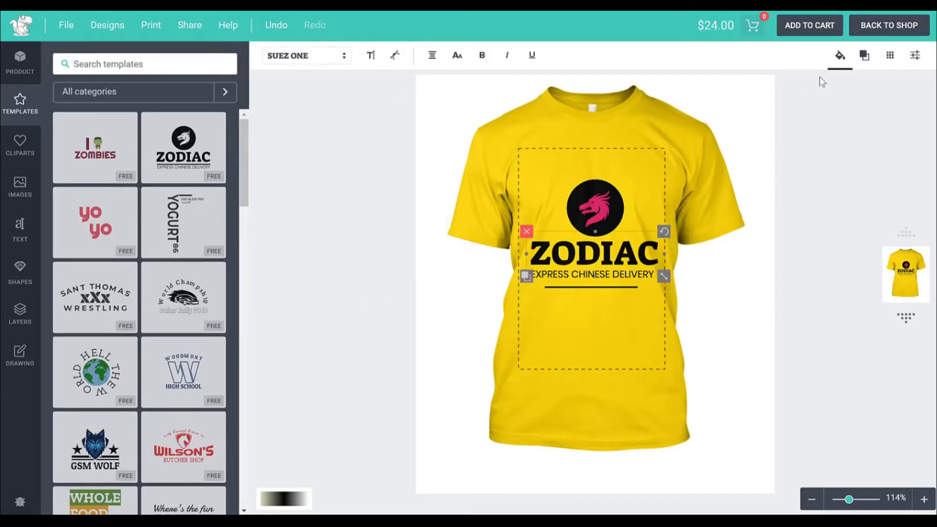
{"action": "left_click", "coordinate": [837, 60]}
{"action": "scroll", "coordinate": [860, 201], "scroll_direction": "down", "scroll_amount": 2}
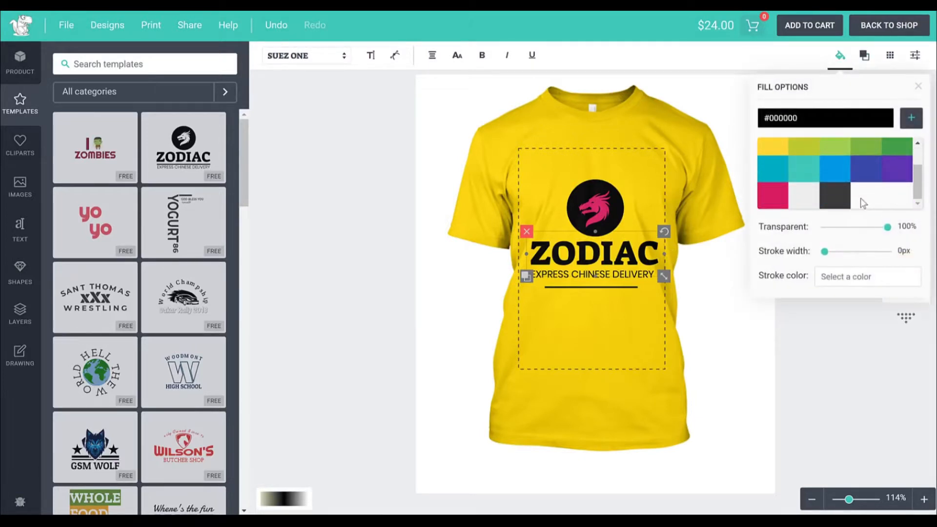
{"action": "left_click", "coordinate": [804, 201]}
{"action": "left_click", "coordinate": [826, 180]}
{"action": "left_click", "coordinate": [804, 169]}
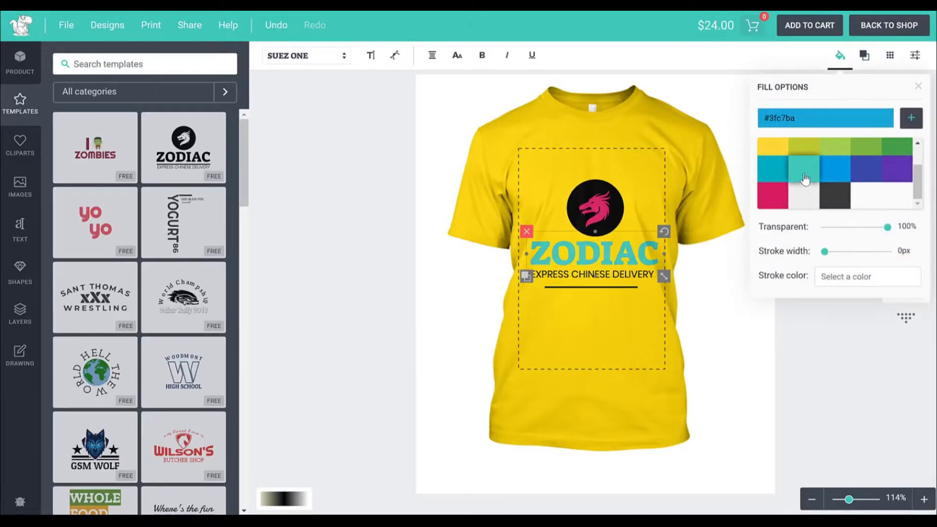
{"action": "left_click", "coordinate": [716, 144]}
Try the Monoton font on the ZODIAC title and settle on Oswald.
{"action": "left_click", "coordinate": [622, 248]}
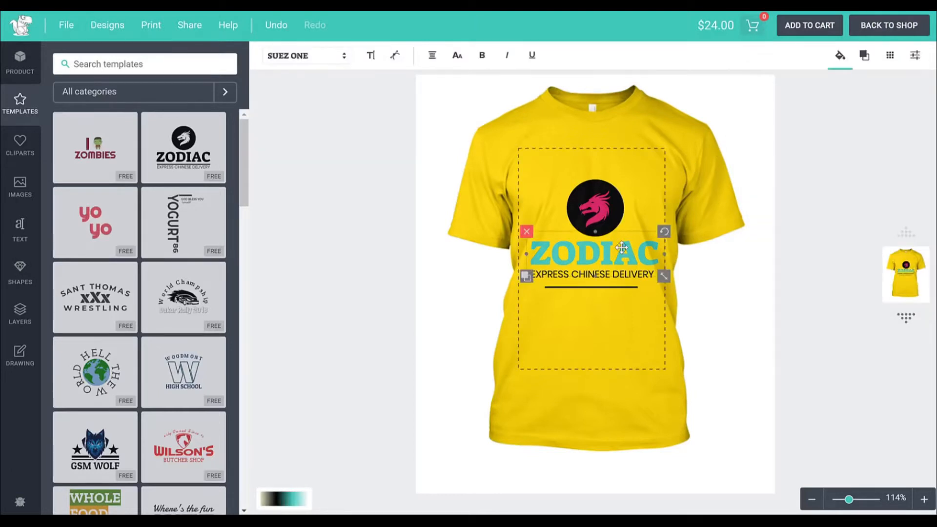
{"action": "left_click", "coordinate": [303, 56]}
{"action": "scroll", "coordinate": [313, 184], "scroll_direction": "down", "scroll_amount": 3}
{"action": "left_click", "coordinate": [292, 100]}
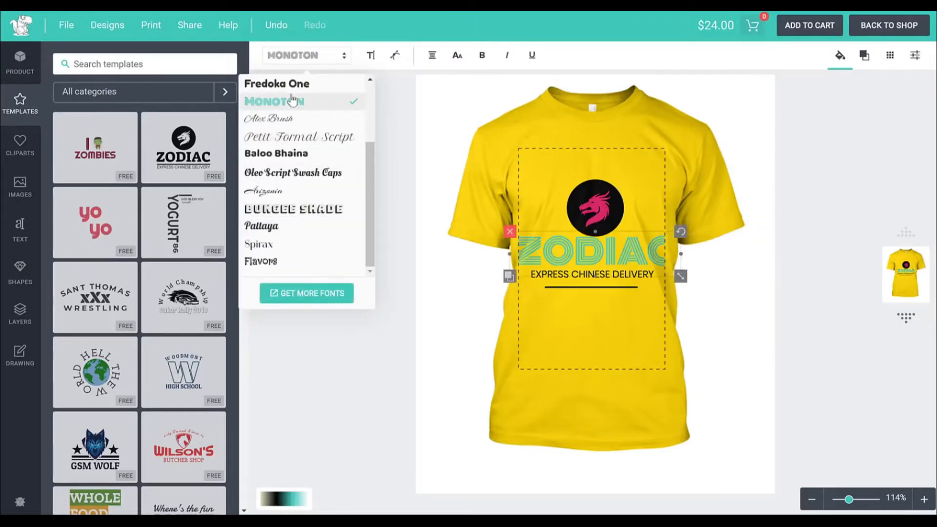
{"action": "scroll", "coordinate": [303, 136], "scroll_direction": "up", "scroll_amount": 4}
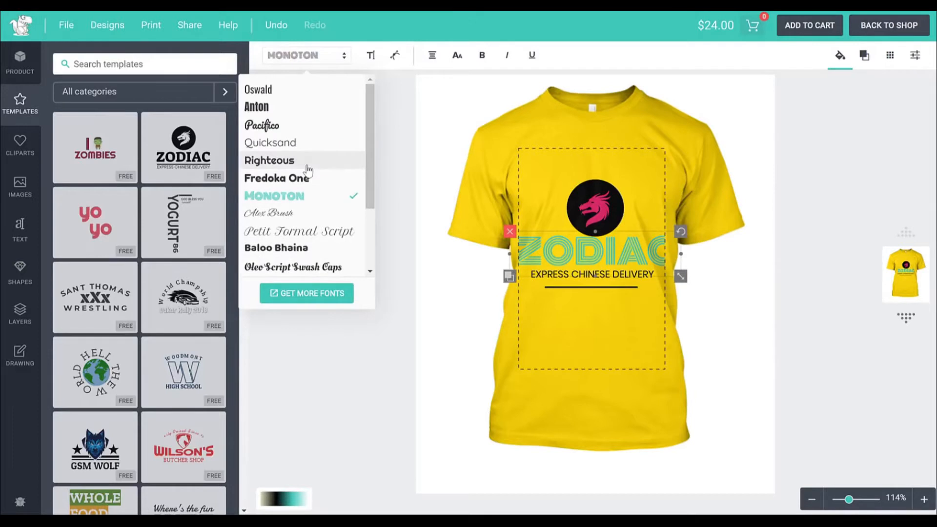
{"action": "left_click", "coordinate": [295, 128]}
{"action": "left_click", "coordinate": [258, 89]}
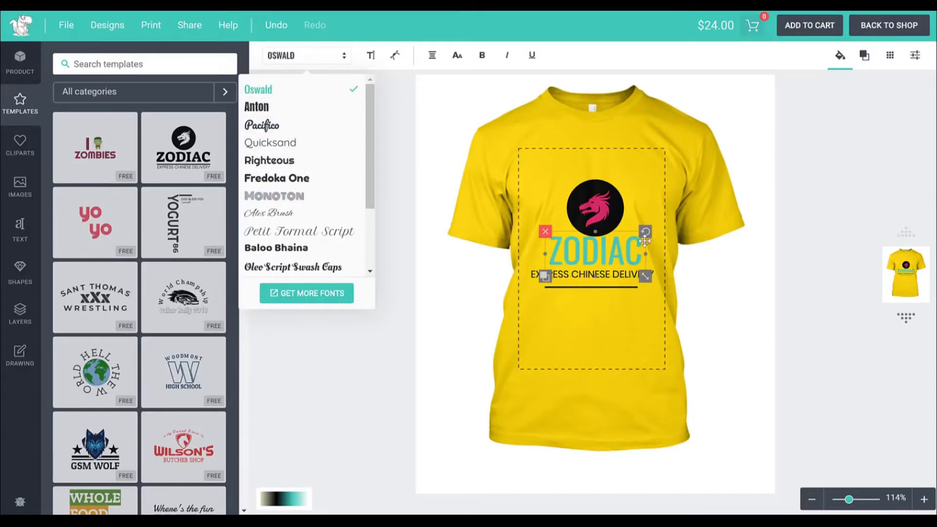
{"action": "left_click", "coordinate": [738, 285]}
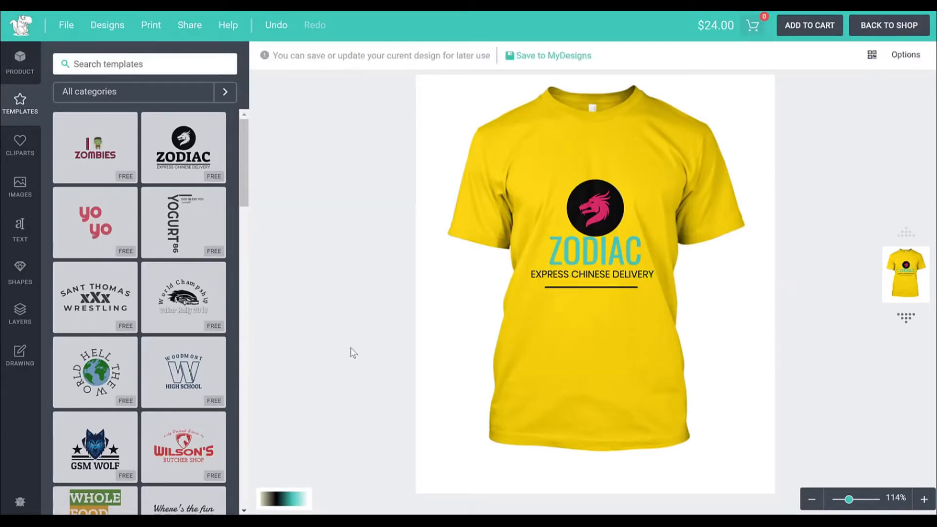
Add the yellow cat face clipart to the shirt and enlarge it until it fills the print area.
{"action": "left_click", "coordinate": [24, 158]}
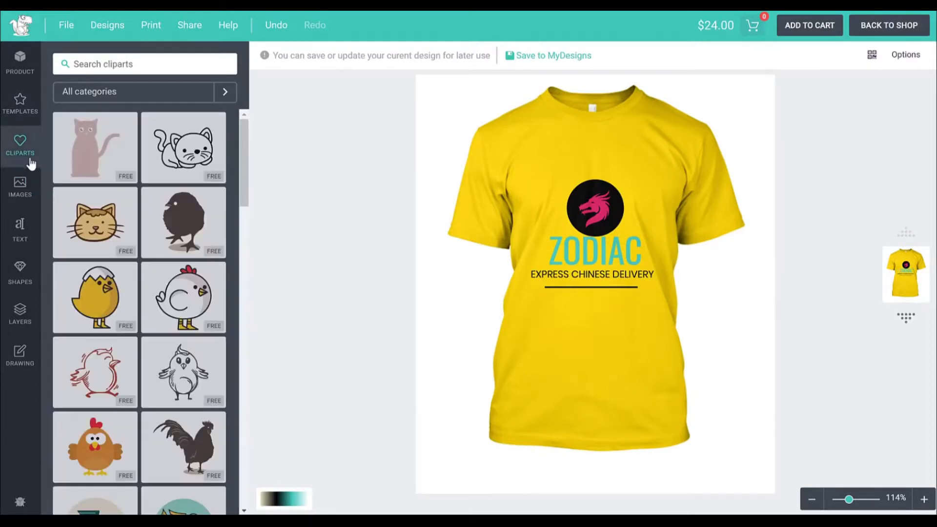
{"action": "left_click", "coordinate": [110, 232]}
{"action": "left_click_drag", "start_coordinate": [651, 317], "coordinate": [888, 429]}
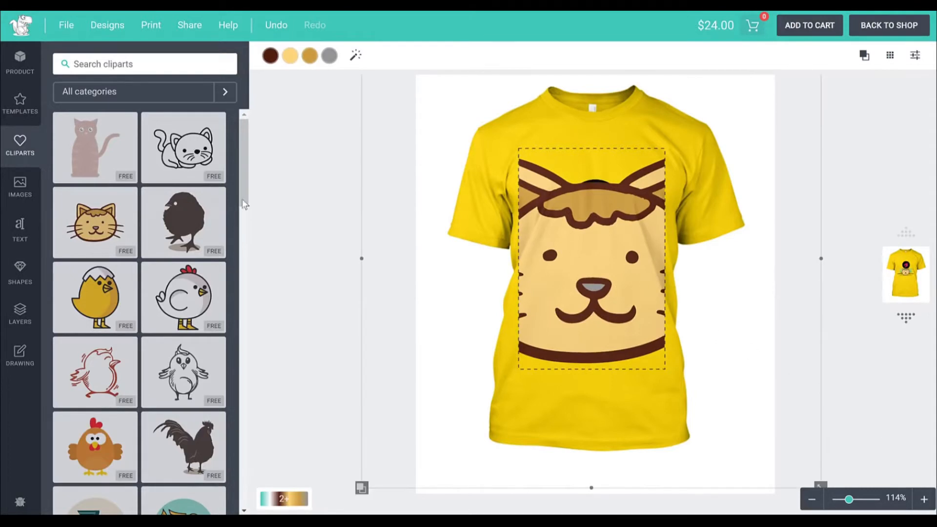
Upload the image file mug from the Media folder.
{"action": "left_click", "coordinate": [21, 190]}
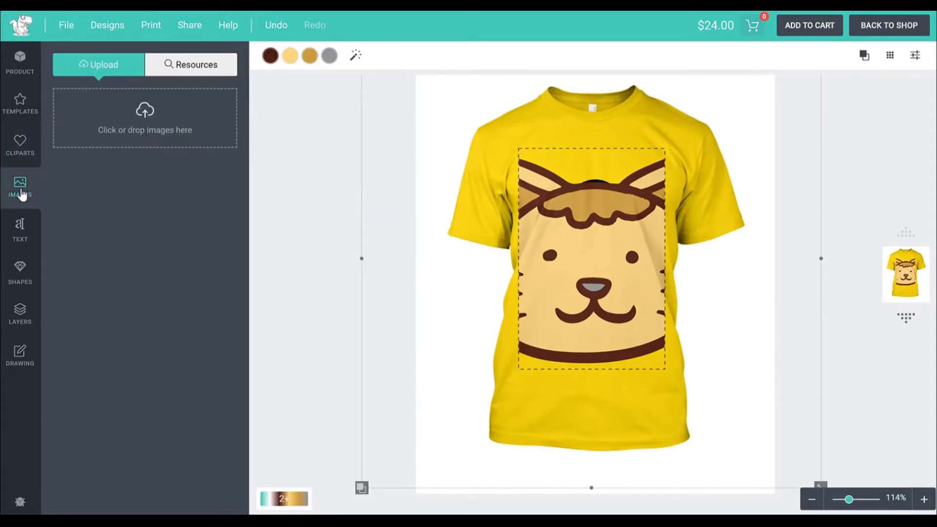
{"action": "left_click", "coordinate": [160, 130]}
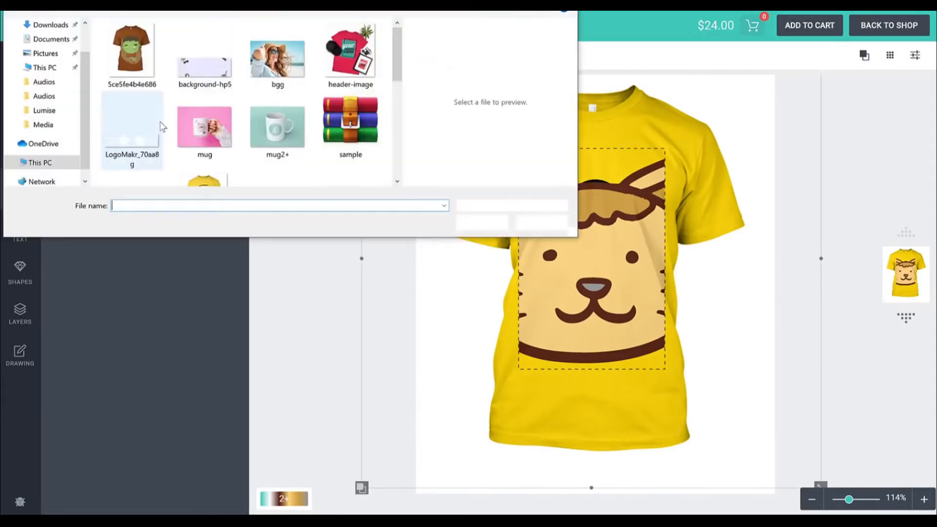
{"action": "left_click_drag", "start_coordinate": [351, 0], "coordinate": [530, 39]}
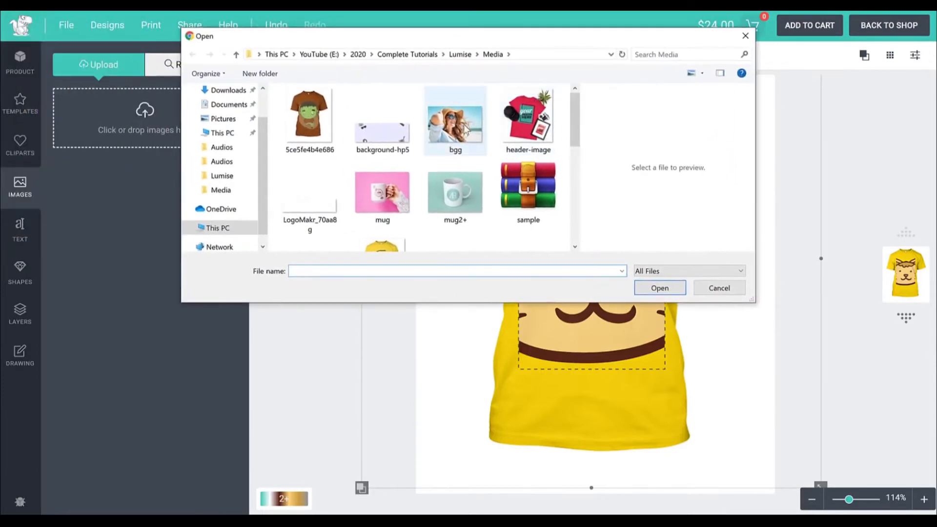
{"action": "scroll", "coordinate": [471, 195], "scroll_direction": "down", "scroll_amount": 1}
{"action": "scroll", "coordinate": [474, 200], "scroll_direction": "up", "scroll_amount": 1}
{"action": "left_click", "coordinate": [362, 209]}
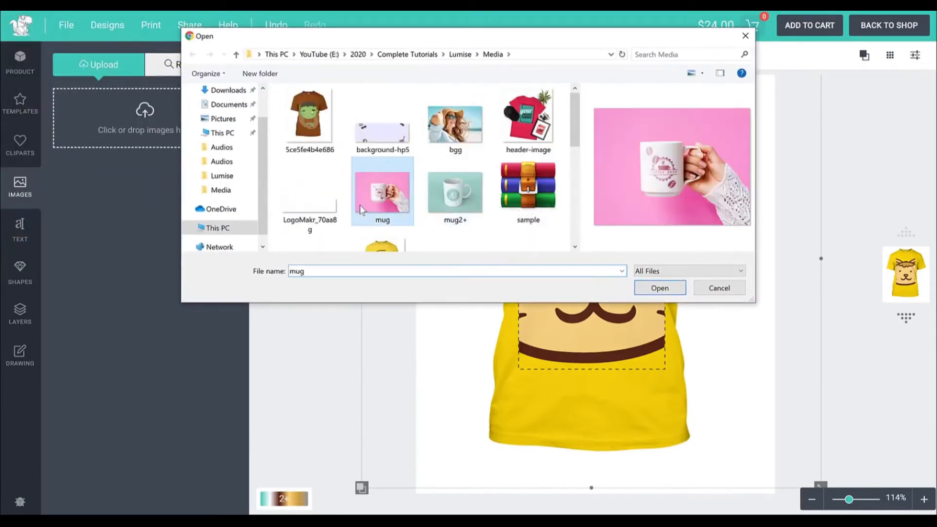
{"action": "left_click", "coordinate": [670, 290]}
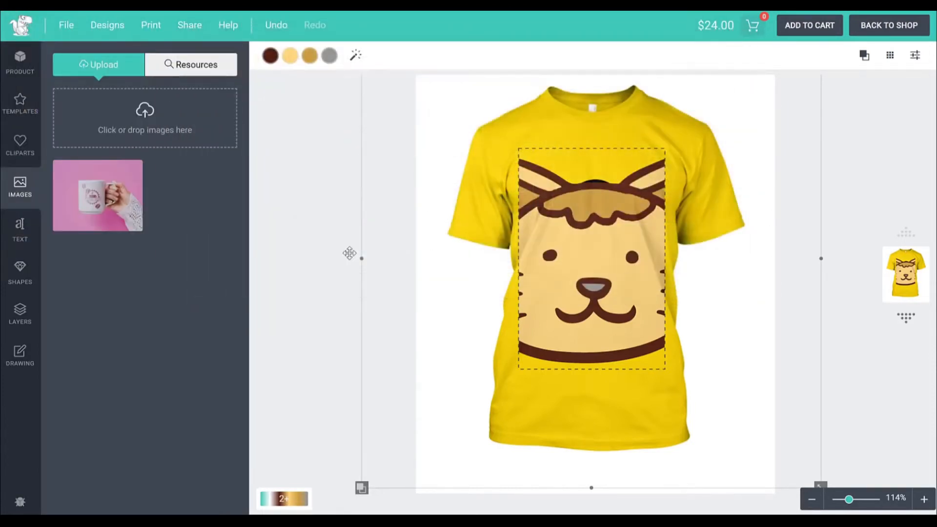
Place the uploaded mug image on the shirt and enlarge it to cover the whole print area.
{"action": "left_click", "coordinate": [127, 211]}
{"action": "left_click_drag", "start_coordinate": [656, 309], "coordinate": [774, 360]}
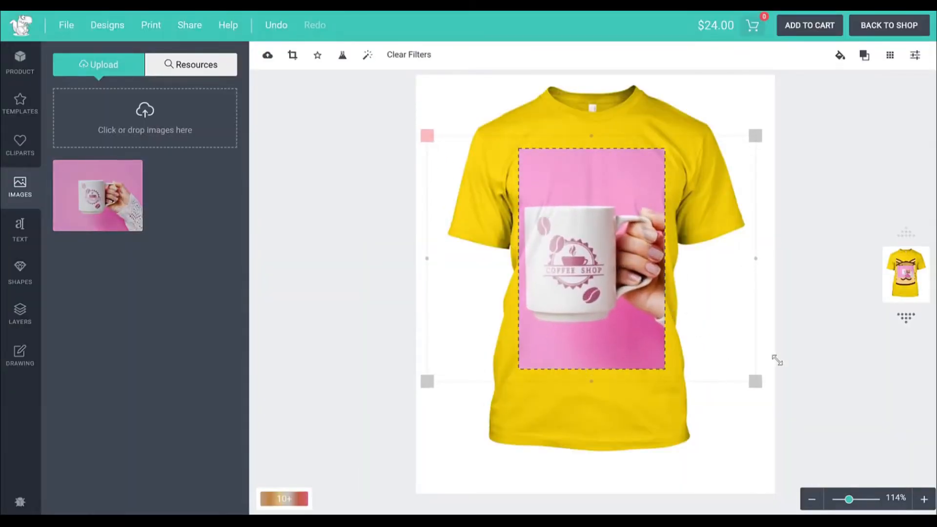
{"action": "left_click", "coordinate": [820, 276]}
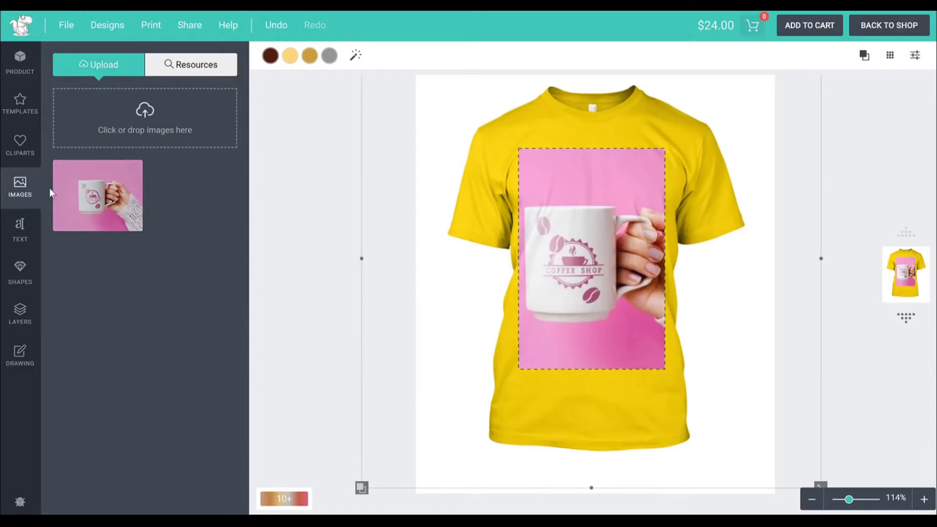
Add a heart outline shape over the mug image and enlarge it across the mug.
{"action": "mouse_move", "coordinate": [84, 177]}
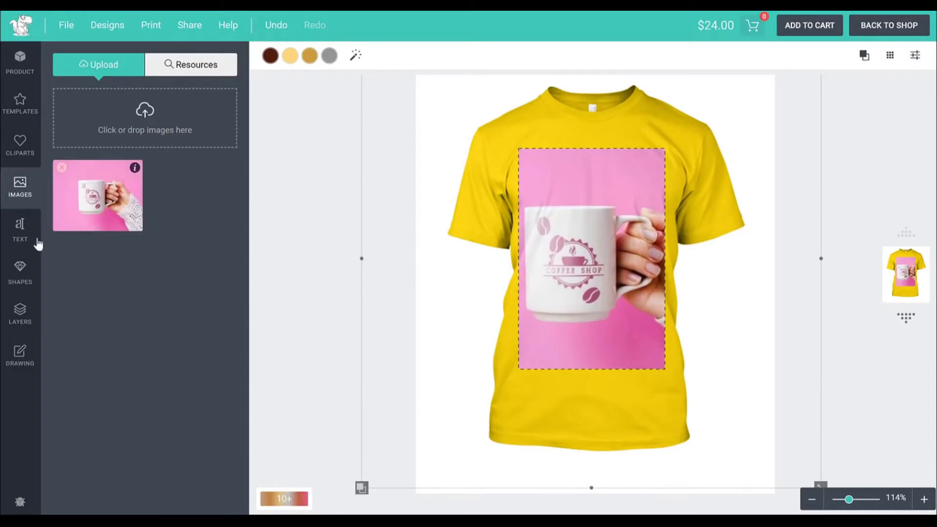
{"action": "left_click", "coordinate": [29, 271]}
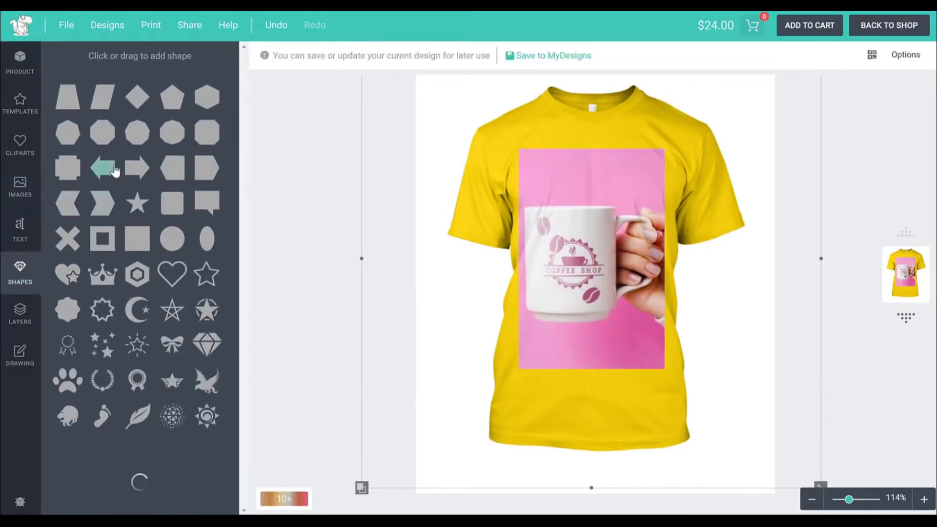
{"action": "left_click_drag", "start_coordinate": [172, 275], "coordinate": [570, 234]}
{"action": "left_click_drag", "start_coordinate": [638, 297], "coordinate": [635, 296]}
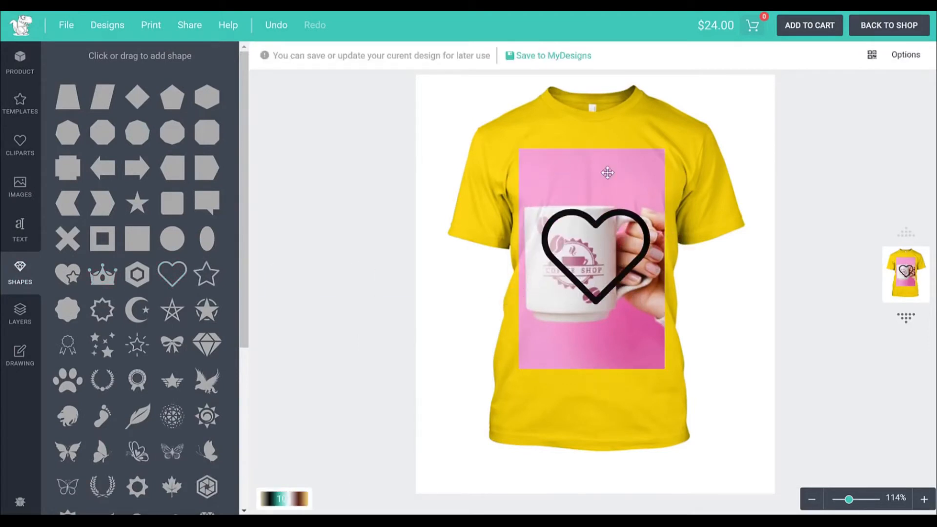
Mask the mug image with the heart outline layer, Shape 30.
{"action": "left_click", "coordinate": [608, 171]}
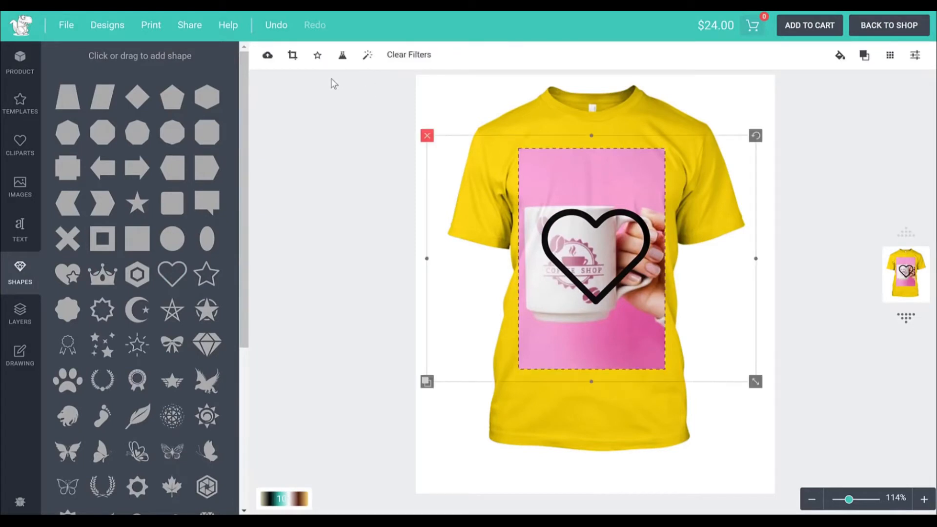
{"action": "left_click", "coordinate": [317, 55]}
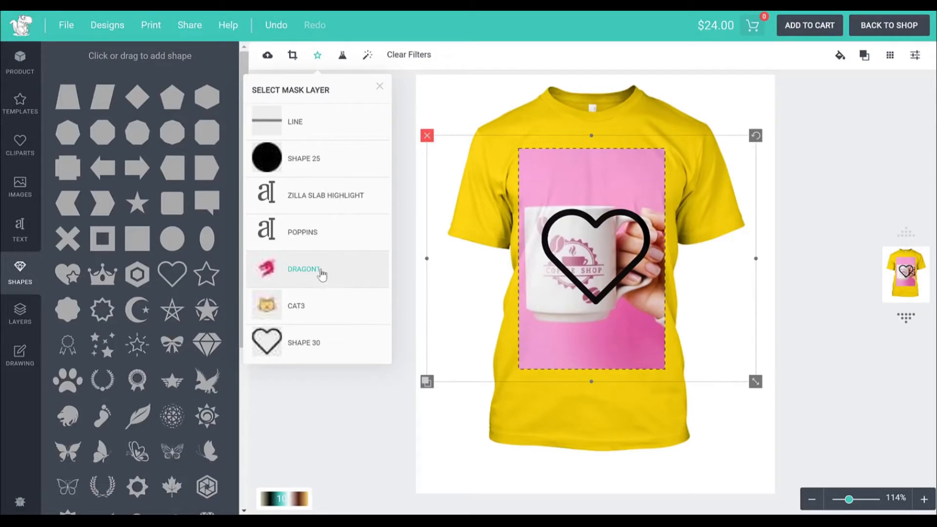
{"action": "left_click", "coordinate": [318, 348]}
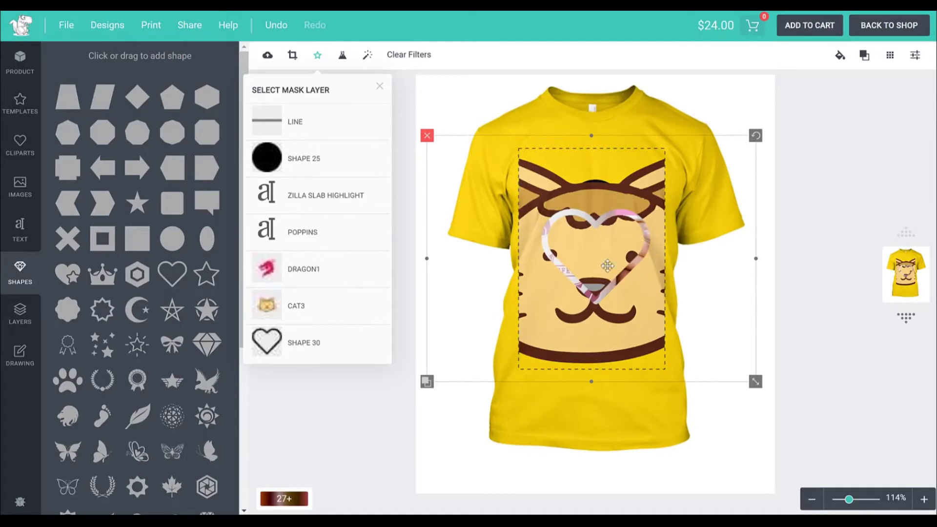
Clear the filters from the mug image and shift the image slightly to the right.
{"action": "left_click", "coordinate": [429, 58]}
{"action": "left_click_drag", "start_coordinate": [589, 236], "coordinate": [598, 237]}
Add the crown shape over the mug image, size it to nearly the print area's width, and centre it on the mug.
{"action": "scroll", "coordinate": [164, 326], "scroll_direction": "down", "scroll_amount": 1}
{"action": "scroll", "coordinate": [166, 331], "scroll_direction": "down", "scroll_amount": 5}
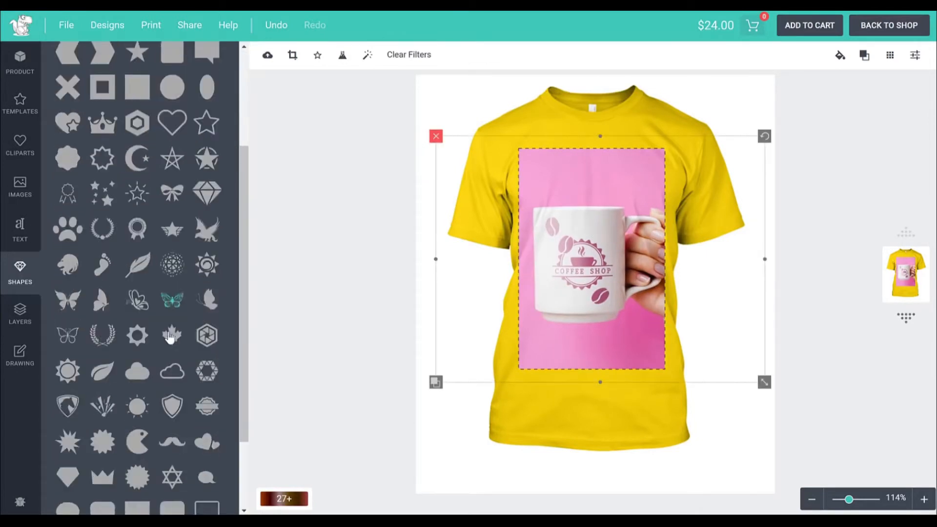
{"action": "scroll", "coordinate": [162, 423], "scroll_direction": "up", "scroll_amount": 5}
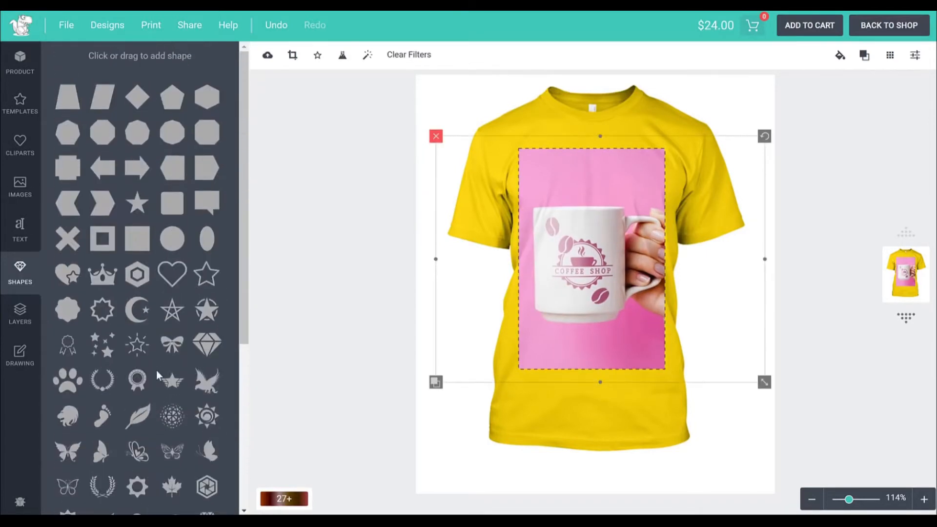
{"action": "left_click_drag", "start_coordinate": [104, 271], "coordinate": [572, 217]}
{"action": "left_click_drag", "start_coordinate": [613, 280], "coordinate": [651, 324]}
{"action": "left_click_drag", "start_coordinate": [617, 270], "coordinate": [640, 274]}
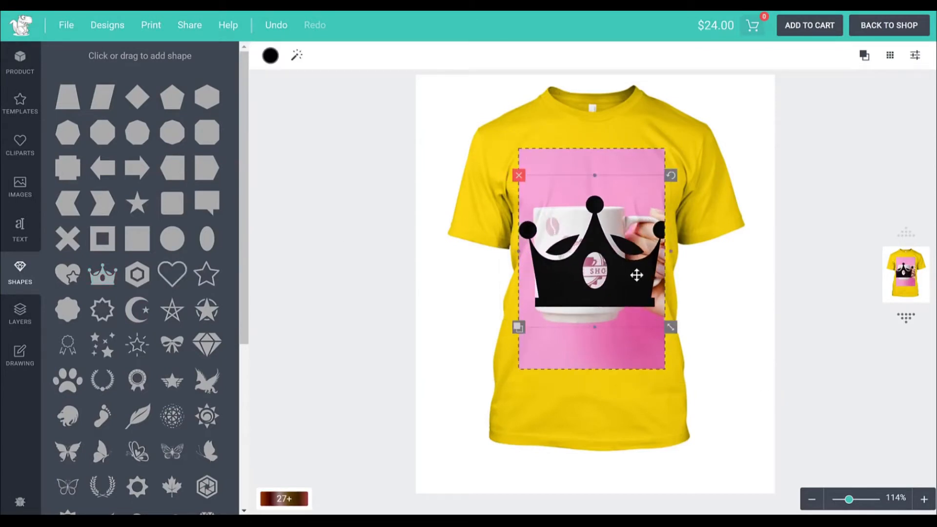
{"action": "left_click_drag", "start_coordinate": [672, 327], "coordinate": [662, 318]}
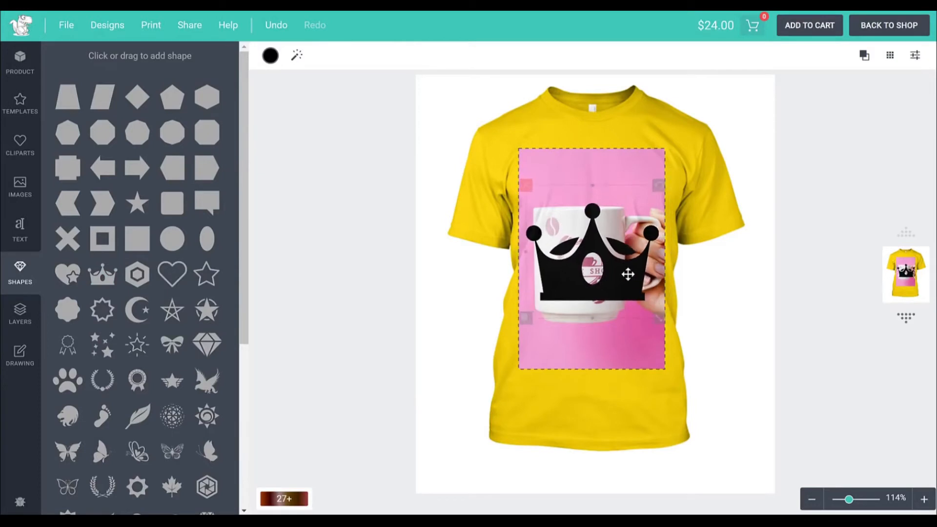
Mask the mug image with the crown layer, Shape 28.
{"action": "left_click", "coordinate": [619, 163]}
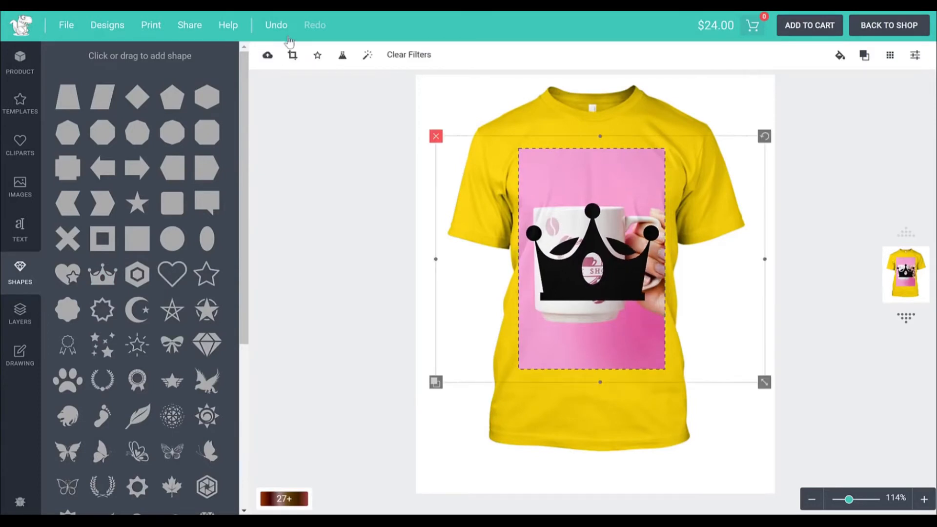
{"action": "left_click", "coordinate": [317, 54]}
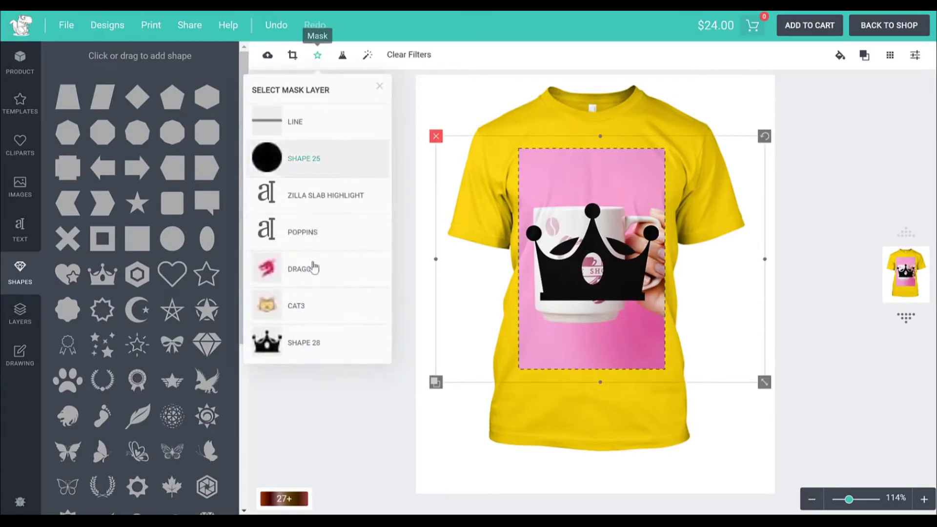
{"action": "left_click", "coordinate": [336, 344]}
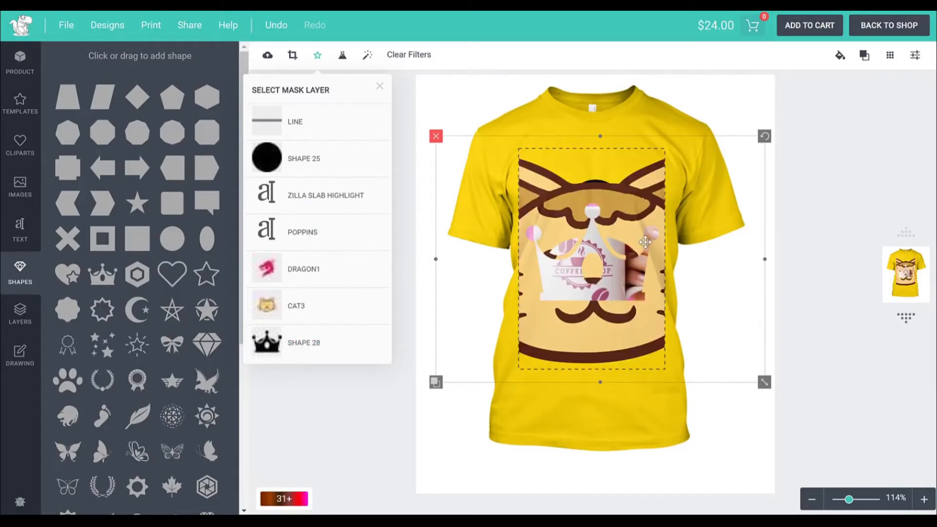
Add an Anton text over the masked mug image and enlarge it to about the crown's width.
{"action": "left_click", "coordinate": [32, 233]}
{"action": "left_click", "coordinate": [83, 339]}
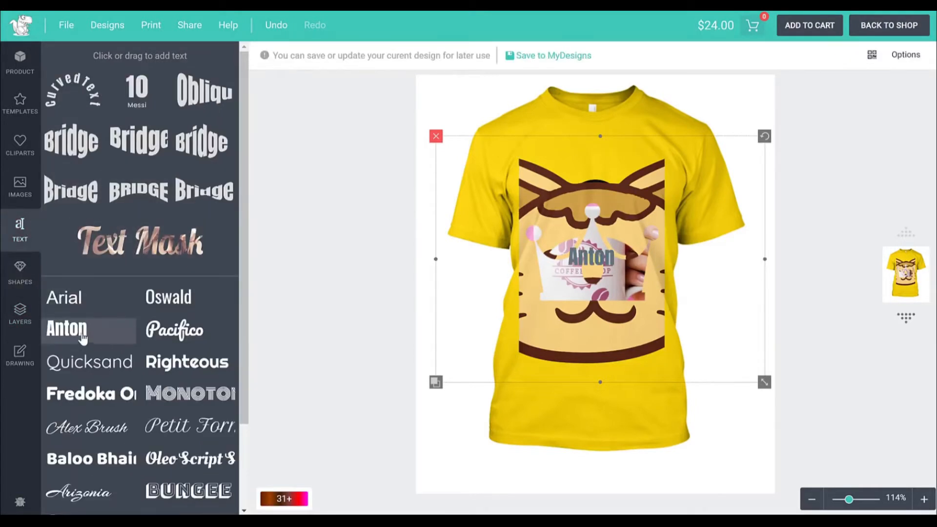
{"action": "left_click_drag", "start_coordinate": [619, 277], "coordinate": [639, 292]}
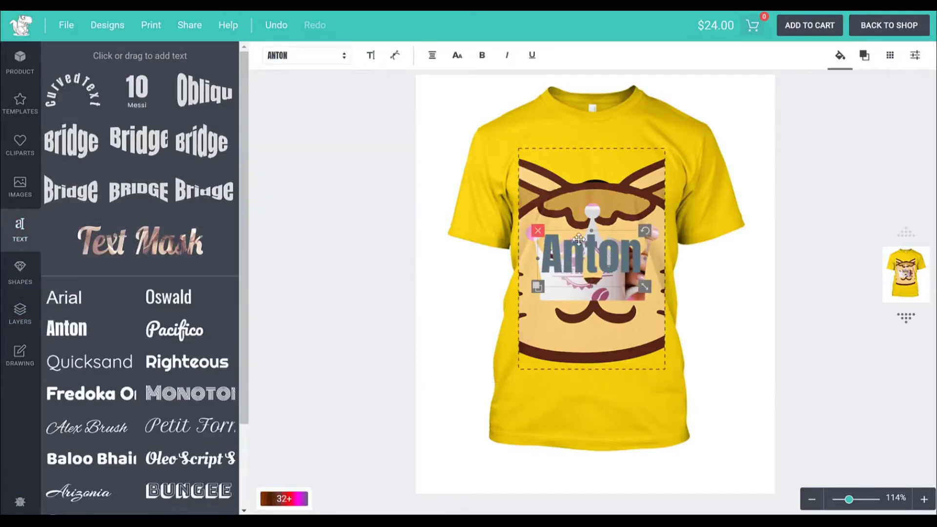
Replace the wording of the Anton text with the person's name, keeping the font size.
{"action": "double_click", "coordinate": [603, 263]}
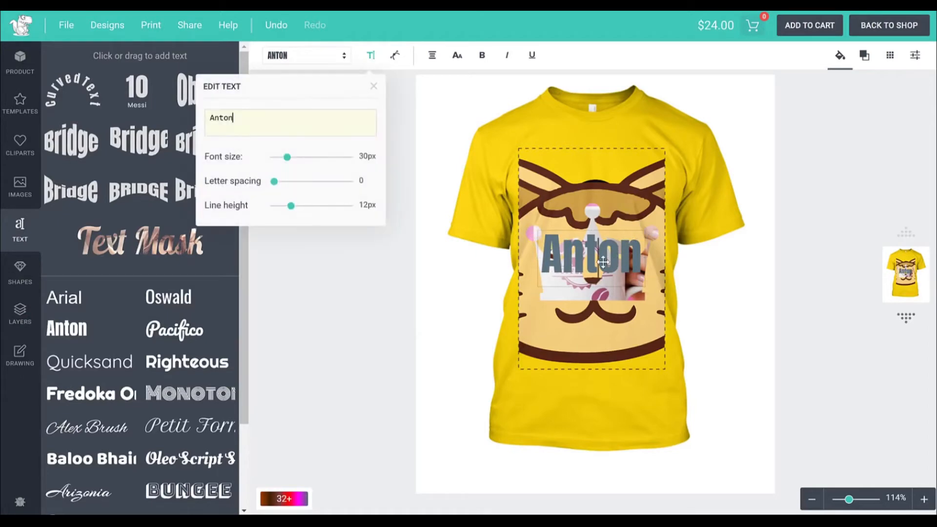
{"action": "type", "text": "s"}
{"action": "key", "text": "ctrl+a"}
{"action": "key", "text": "ctrl+s"}
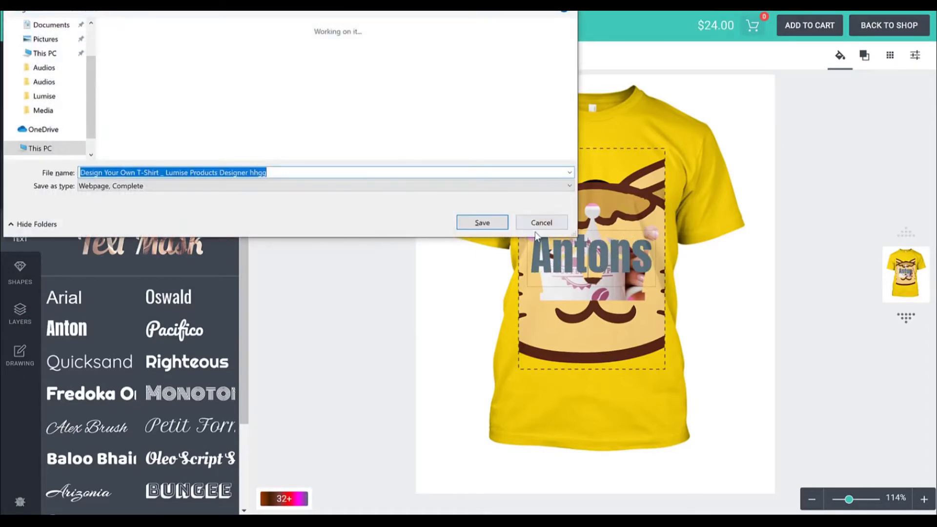
{"action": "left_click", "coordinate": [536, 226]}
{"action": "key", "text": "BackSpace"}
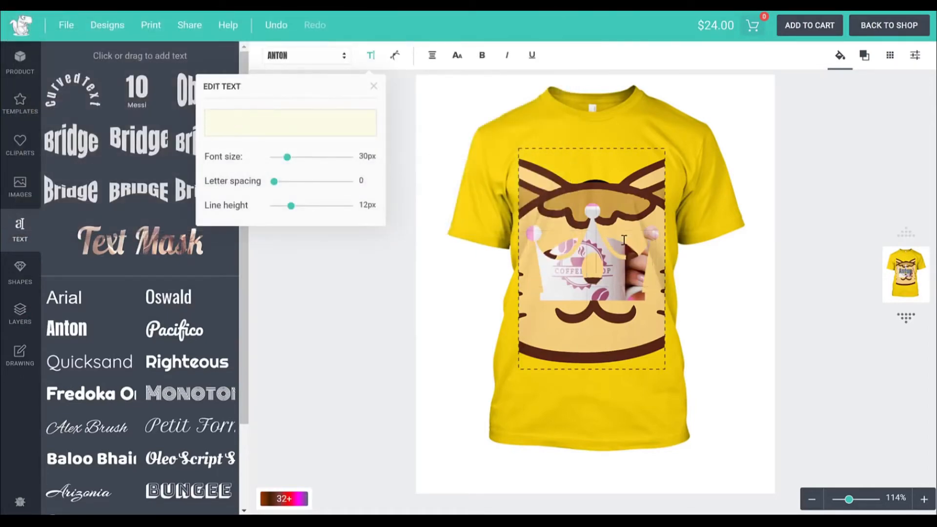
{"action": "type", "text": "Nayyar"}
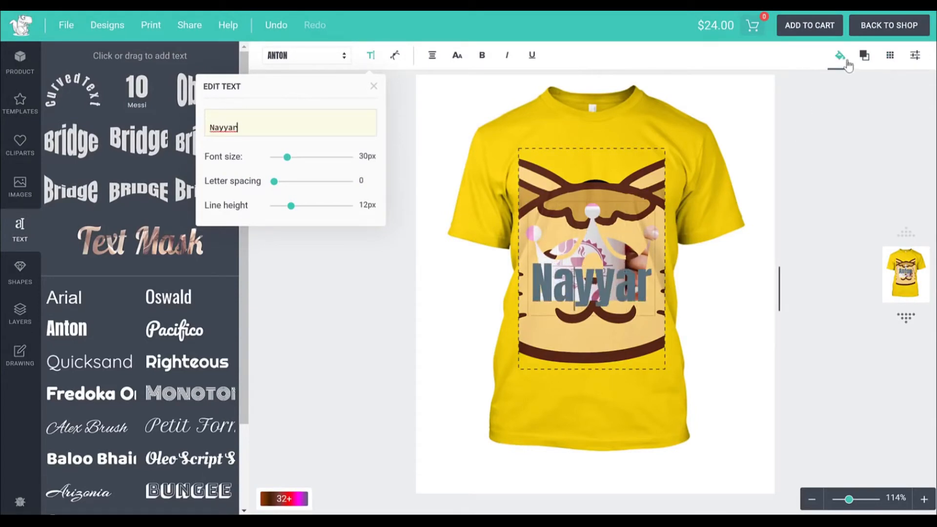
{"action": "left_click", "coordinate": [828, 200]}
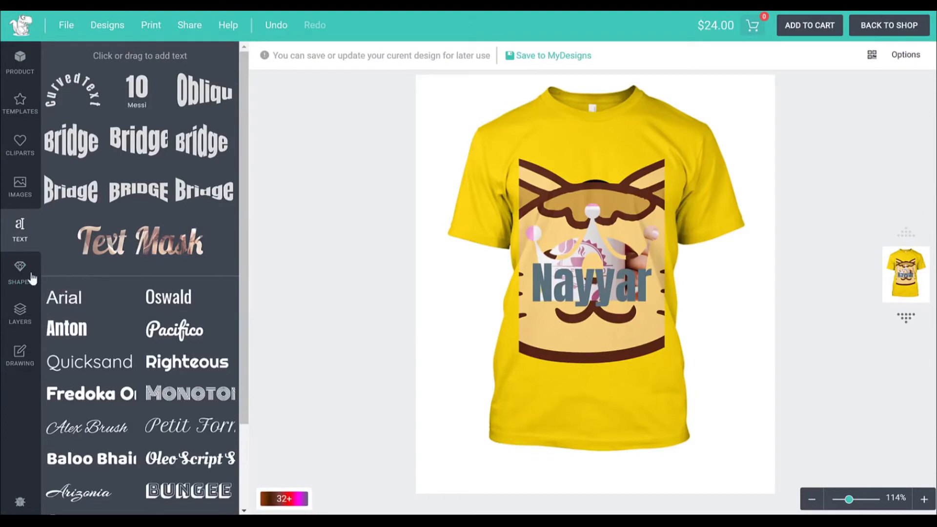
Show the design's layer list and shift the name text slightly down and to the right on the shirt.
{"action": "left_click", "coordinate": [21, 318]}
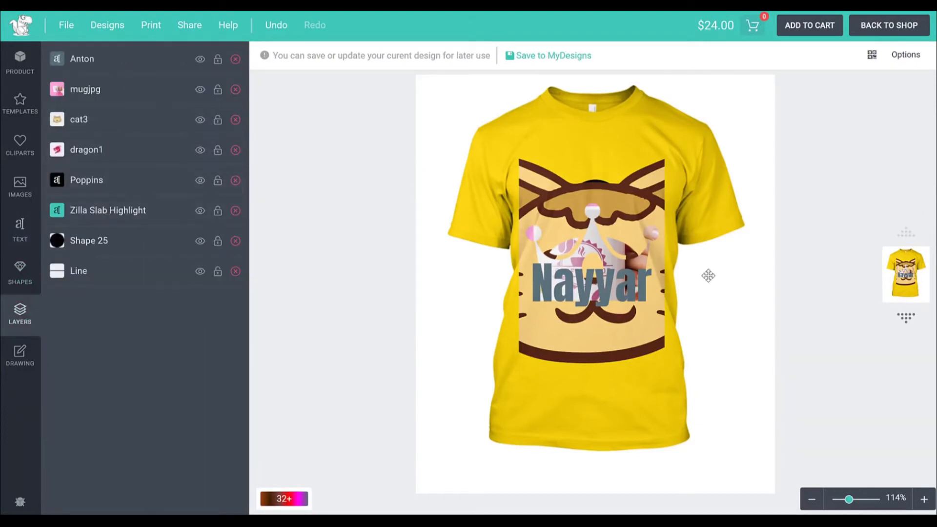
{"action": "left_click", "coordinate": [606, 293]}
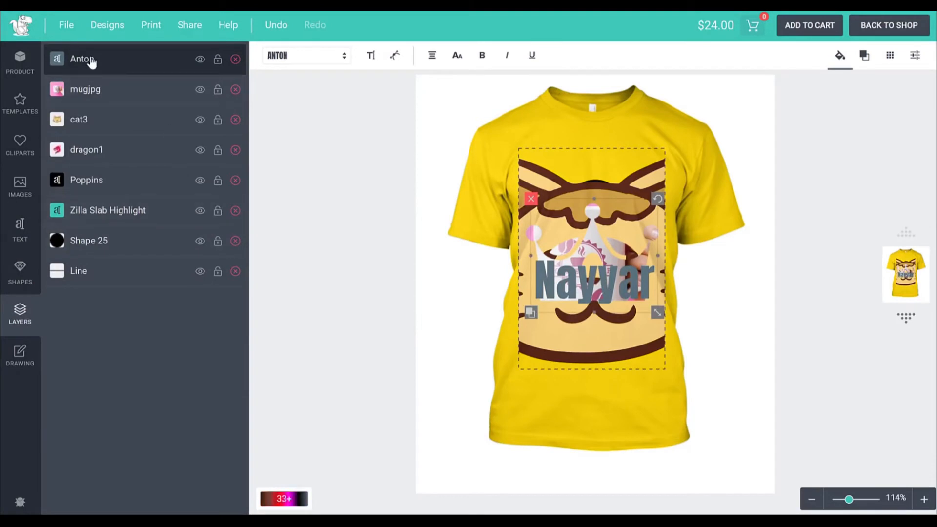
{"action": "left_click_drag", "start_coordinate": [590, 250], "coordinate": [593, 256]}
Reorder the layers by raising Shape 25 above the name text and mugjpg to the very top.
{"action": "mouse_move", "coordinate": [125, 245]}
{"action": "left_mouse_down"}
{"action": "mouse_move", "coordinate": [126, 223]}
{"action": "mouse_move", "coordinate": [122, 235]}
{"action": "left_mouse_up"}
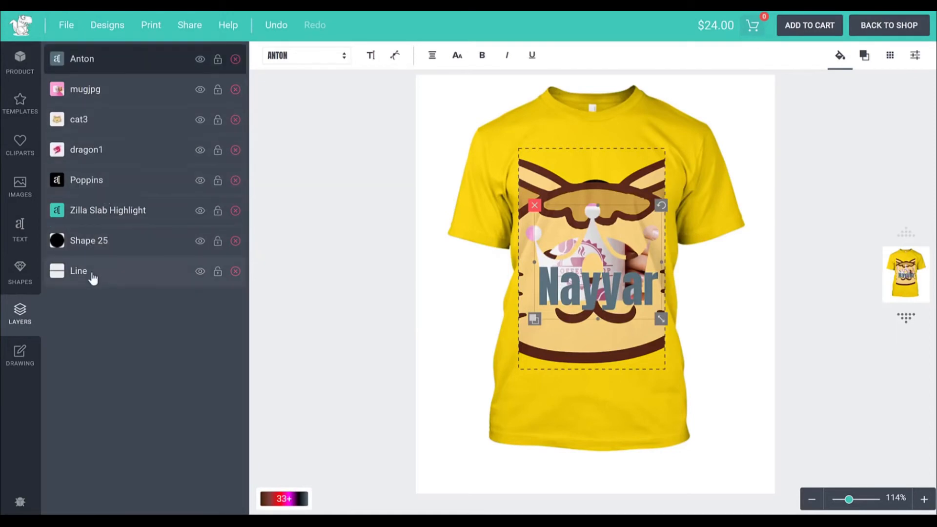
{"action": "left_click_drag", "start_coordinate": [74, 255], "coordinate": [75, 52]}
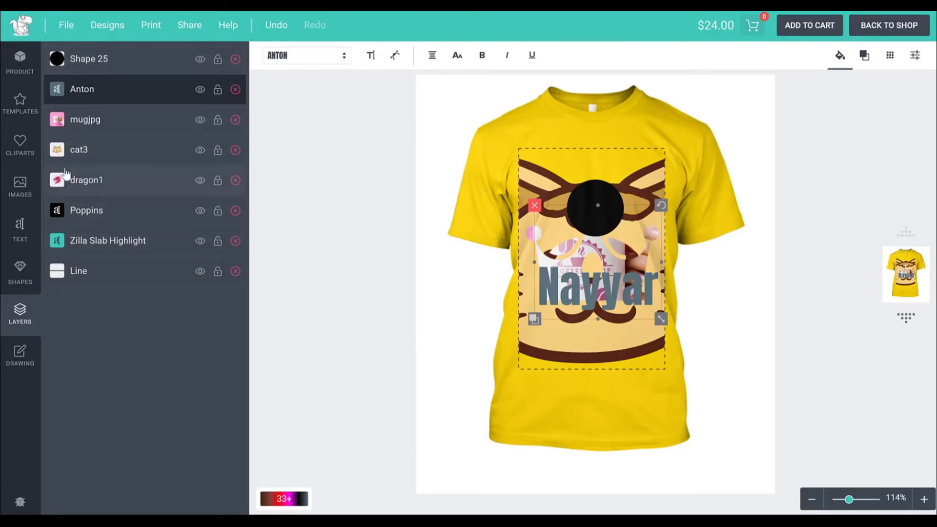
{"action": "left_click_drag", "start_coordinate": [60, 122], "coordinate": [64, 50]}
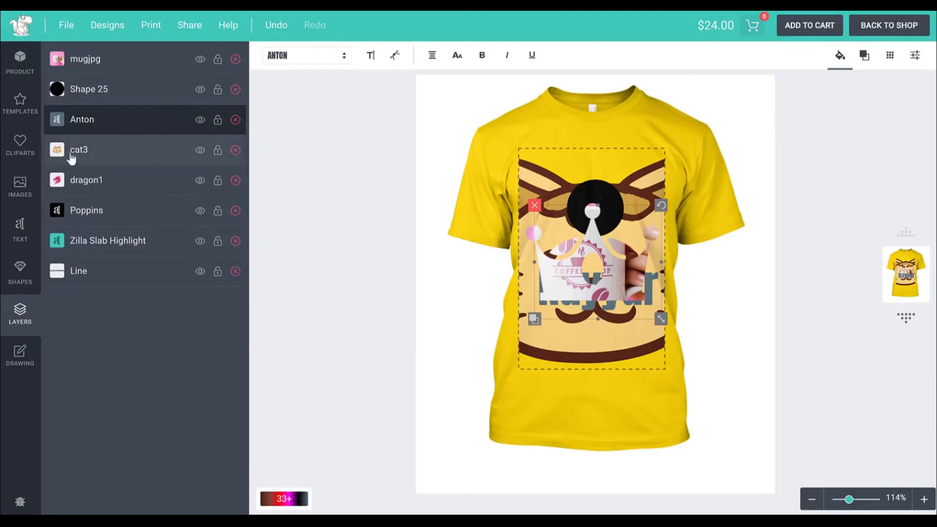
Toggle the visibility of the cat3 layer several times and leave it hidden.
{"action": "left_click", "coordinate": [199, 152]}
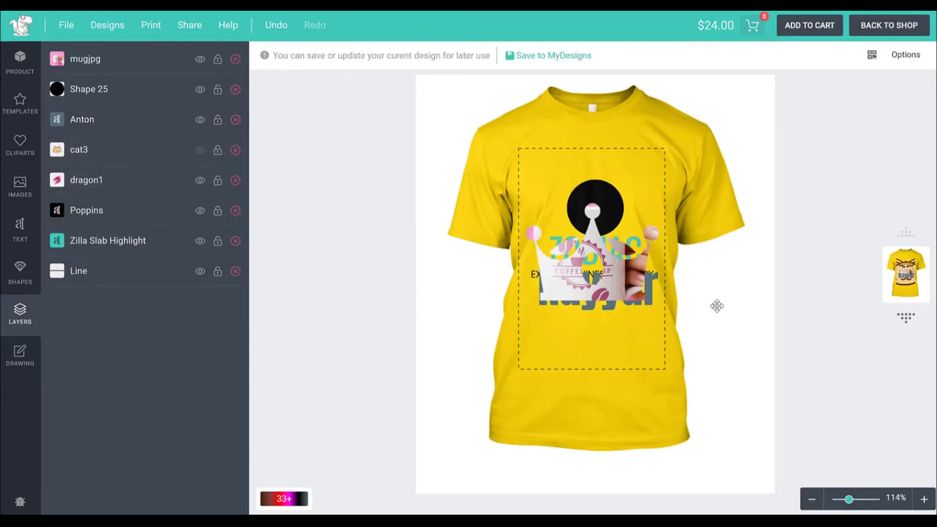
{"action": "left_click", "coordinate": [200, 155]}
{"action": "left_click", "coordinate": [199, 155]}
{"action": "left_click", "coordinate": [200, 155]}
{"action": "left_click", "coordinate": [200, 155]}
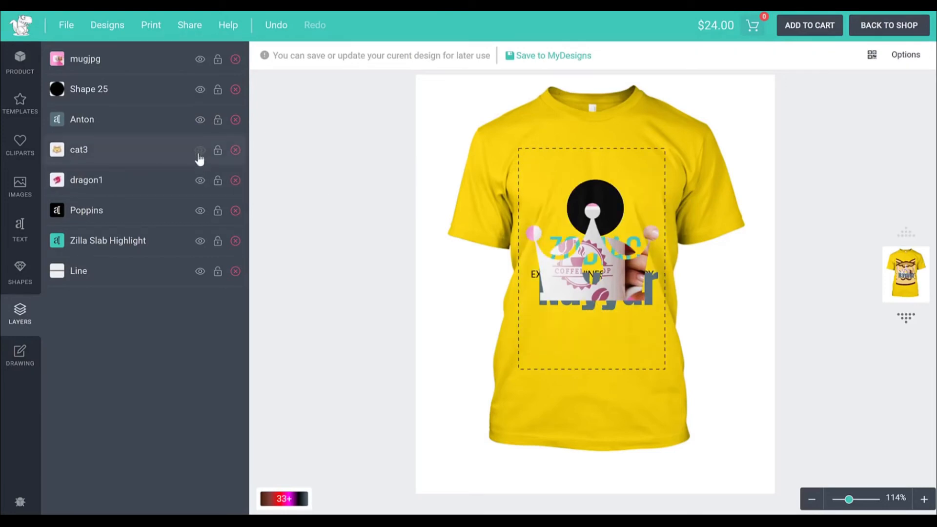
Draw a looping freehand scribble across the print area with a size 22 brush in #eeeeee.
{"action": "left_click", "coordinate": [27, 373]}
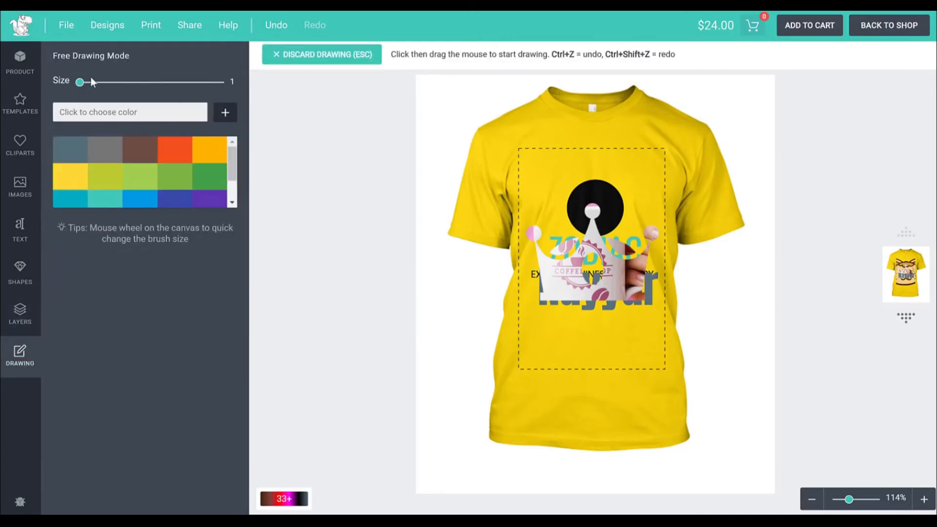
{"action": "left_click_drag", "start_coordinate": [81, 83], "coordinate": [109, 83]}
{"action": "left_click", "coordinate": [76, 173]}
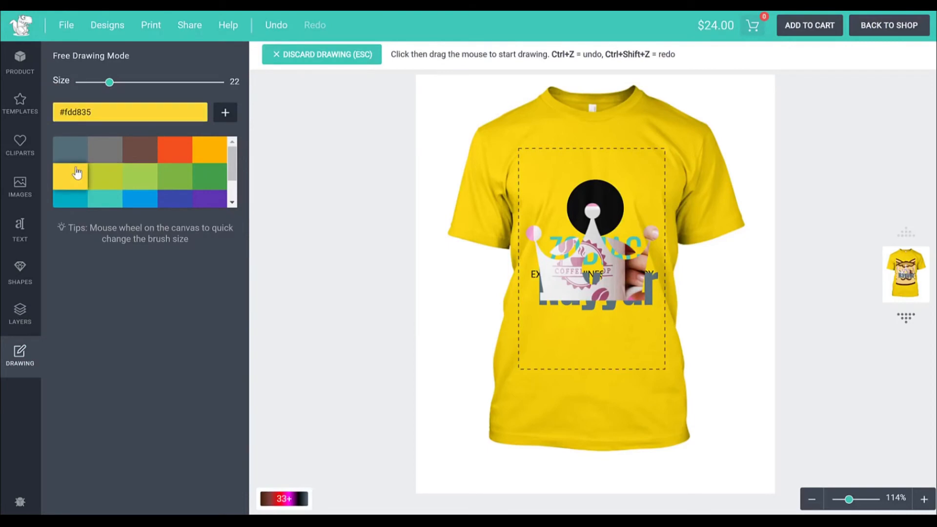
{"action": "left_click", "coordinate": [132, 156]}
{"action": "scroll", "coordinate": [202, 181], "scroll_direction": "down", "scroll_amount": 2}
{"action": "left_click", "coordinate": [98, 197]}
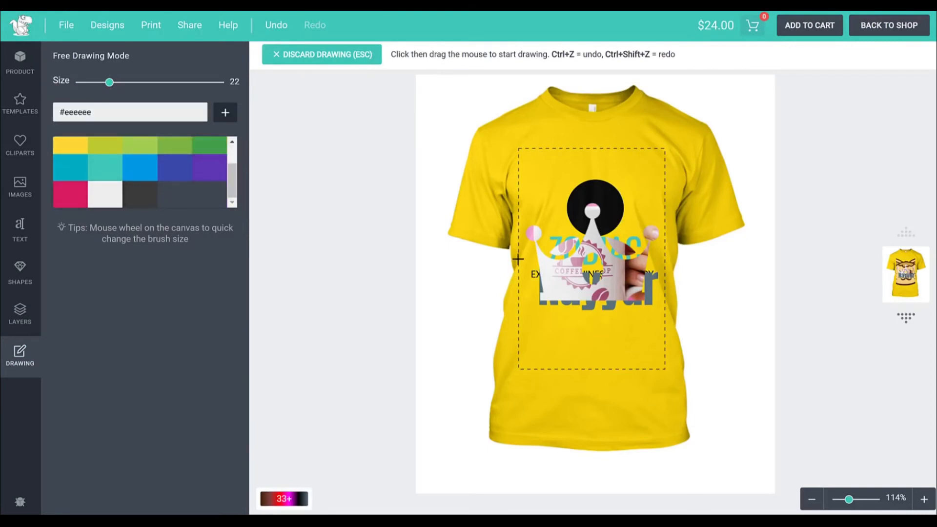
{"action": "mouse_move", "coordinate": [579, 262]}
{"action": "left_mouse_down"}
{"action": "mouse_move", "coordinate": [635, 313]}
{"action": "mouse_move", "coordinate": [613, 336]}
{"action": "mouse_move", "coordinate": [626, 216]}
{"action": "mouse_move", "coordinate": [566, 226]}
{"action": "left_mouse_up"}
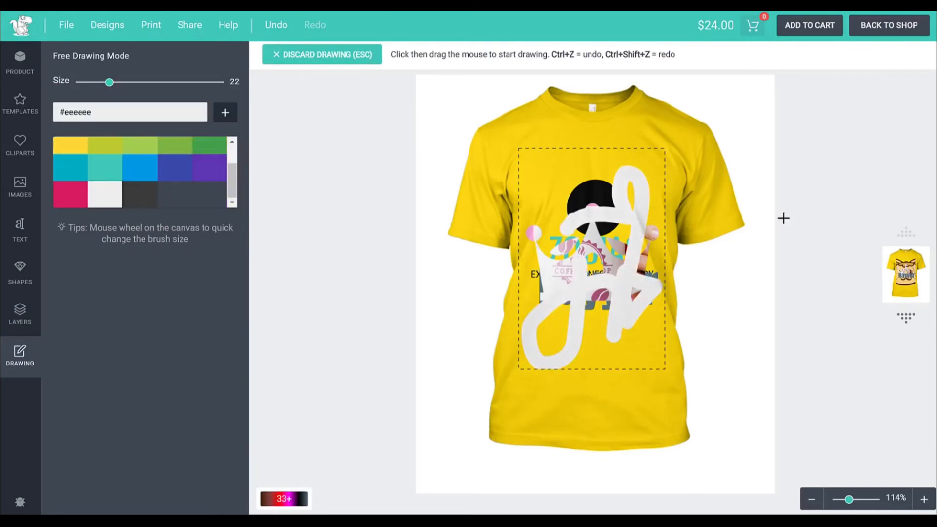
Examine the design's used colours, the back of the shirt and the sharing options.
{"action": "mouse_move", "coordinate": [285, 500]}
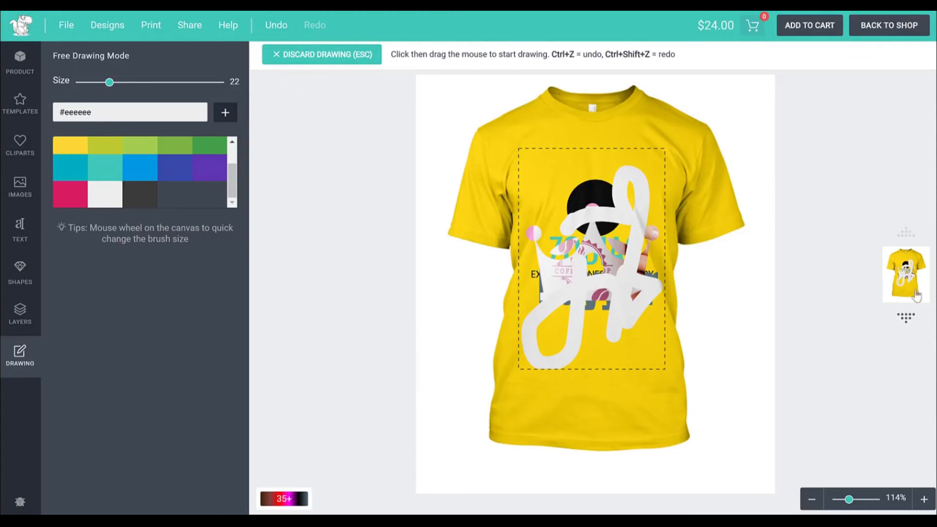
{"action": "left_click", "coordinate": [907, 319]}
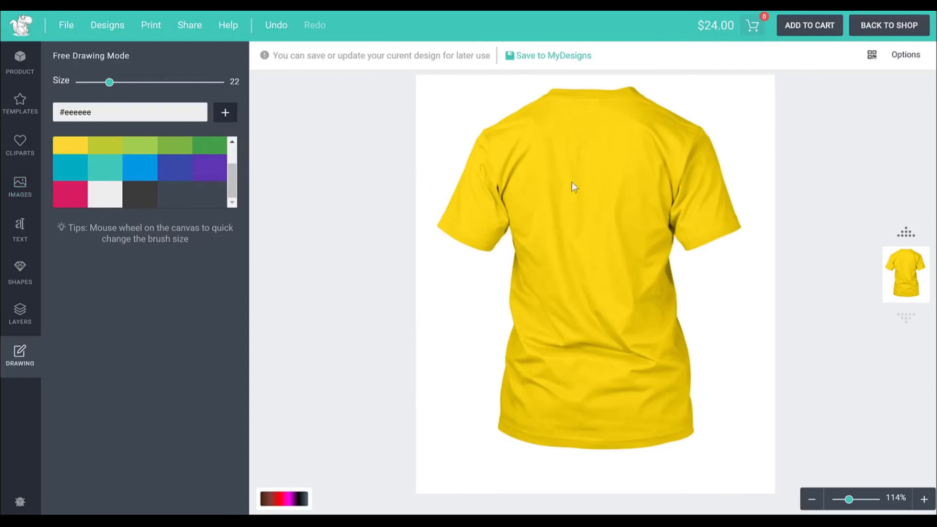
{"action": "left_click", "coordinate": [189, 27]}
{"action": "left_click", "coordinate": [317, 61]}
Compare the PNG and SVG options in the print settings, and close them with PNG selected.
{"action": "left_click", "coordinate": [151, 25]}
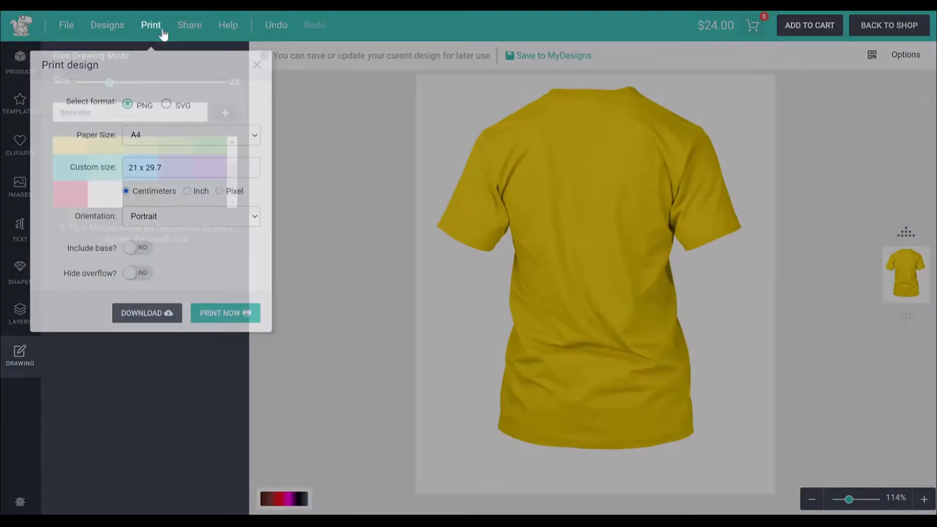
{"action": "left_click", "coordinate": [182, 103]}
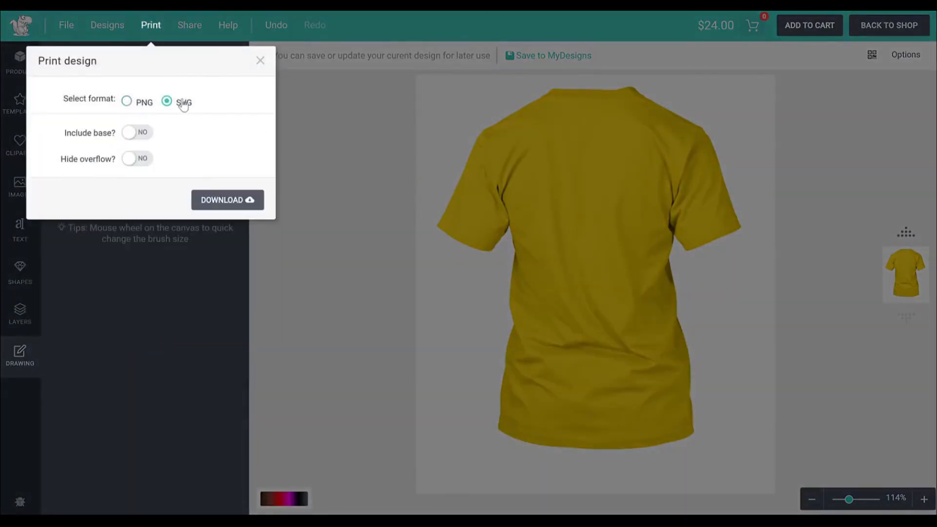
{"action": "left_click", "coordinate": [141, 104]}
{"action": "left_click", "coordinate": [184, 103]}
{"action": "left_click", "coordinate": [143, 105]}
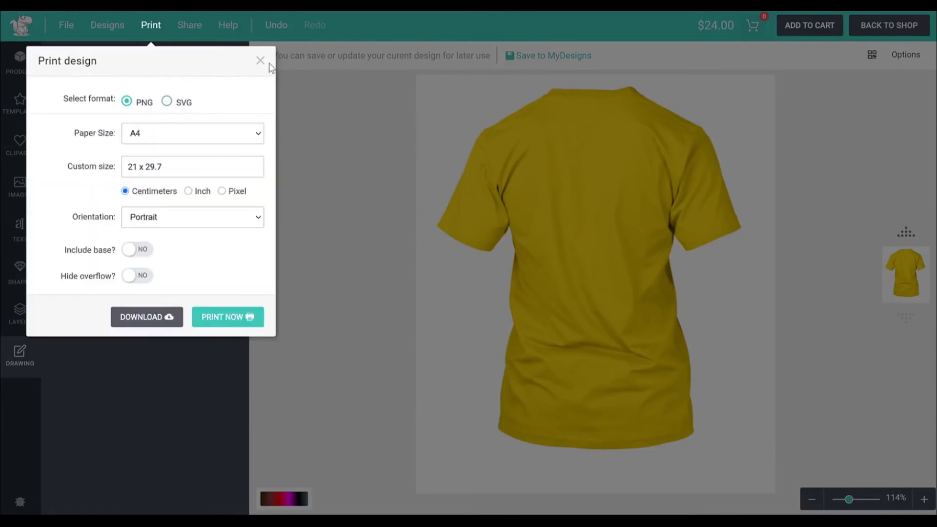
{"action": "left_click", "coordinate": [260, 61]}
Return to the front of the shirt and add the customised T-shirt to the cart.
{"action": "left_click", "coordinate": [906, 234]}
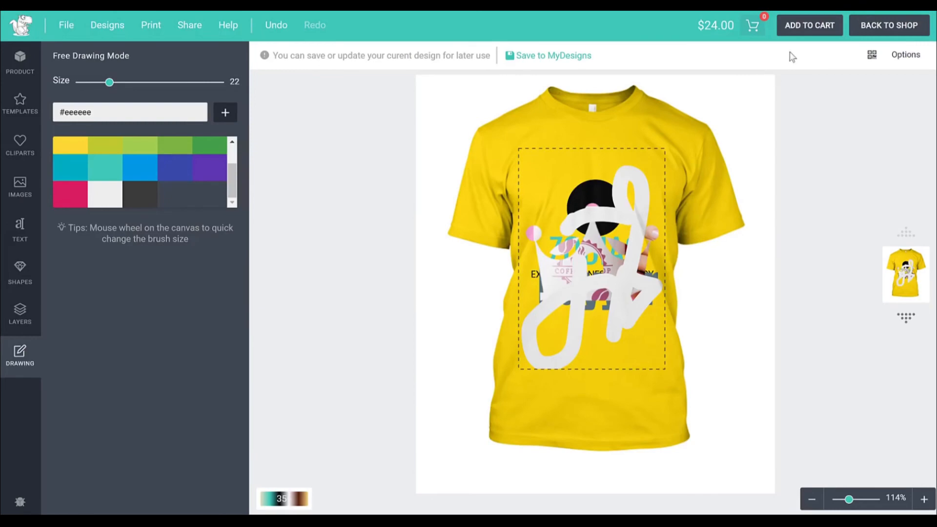
{"action": "left_click", "coordinate": [808, 27]}
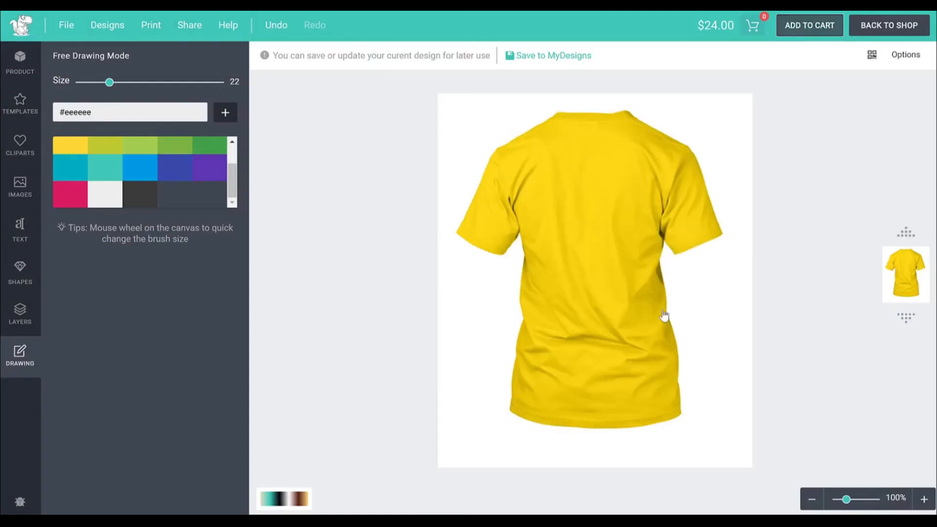